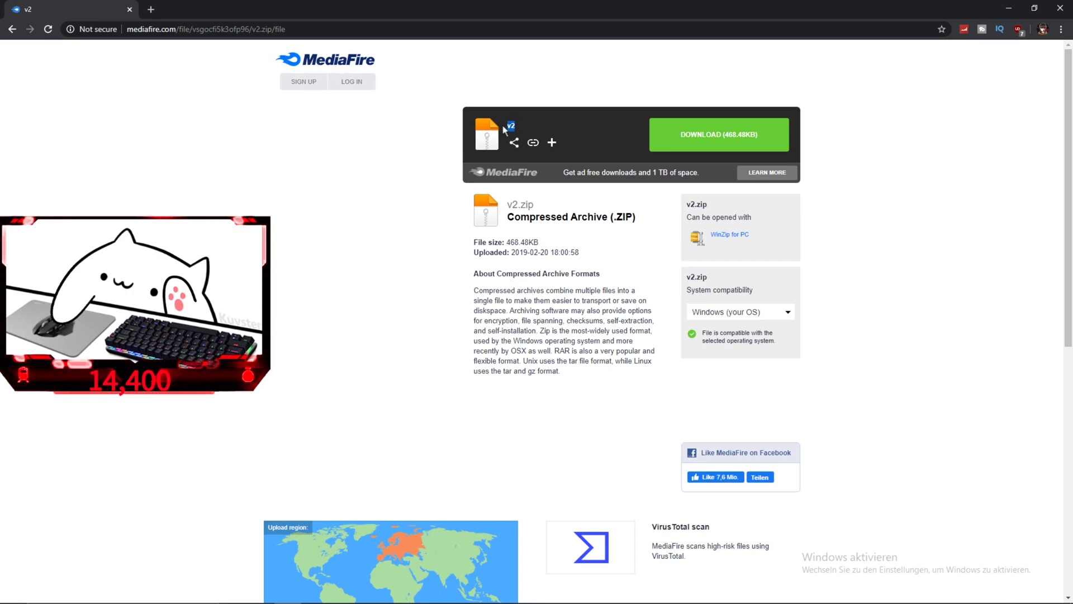
# Step: Download the 468.48KB v2.zip Bongo Cat archive from MediaFire
pyautogui.click(724, 141)
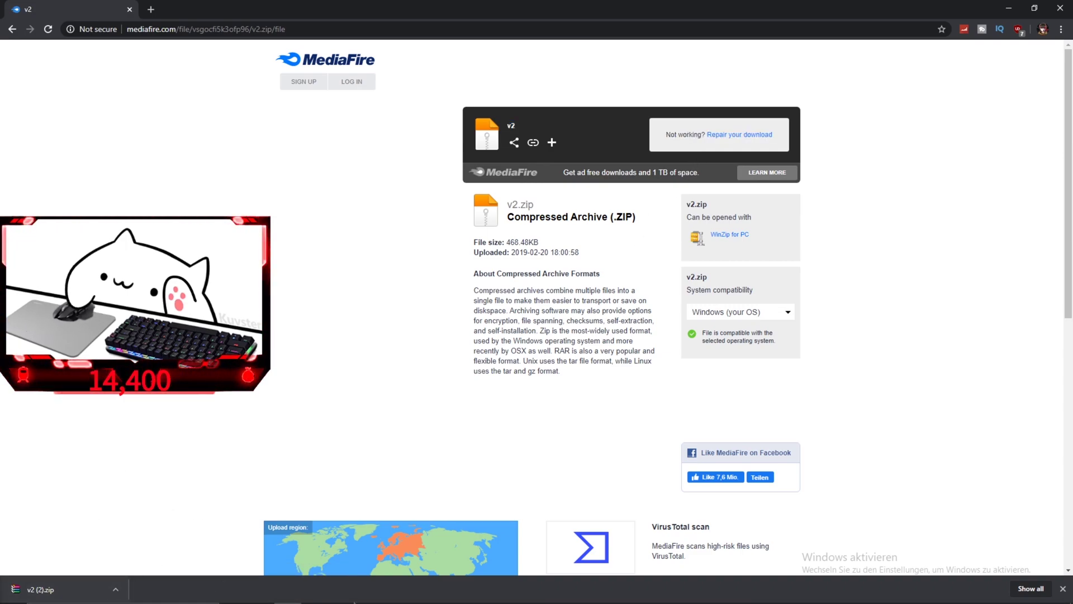
# Step: Open the extracted v2 folder, test-run bongo cat to see the tablet cat, then close it
pyautogui.click(355, 592)
pyautogui.moveTo(373, 435); pyautogui.dragTo(598, 246)
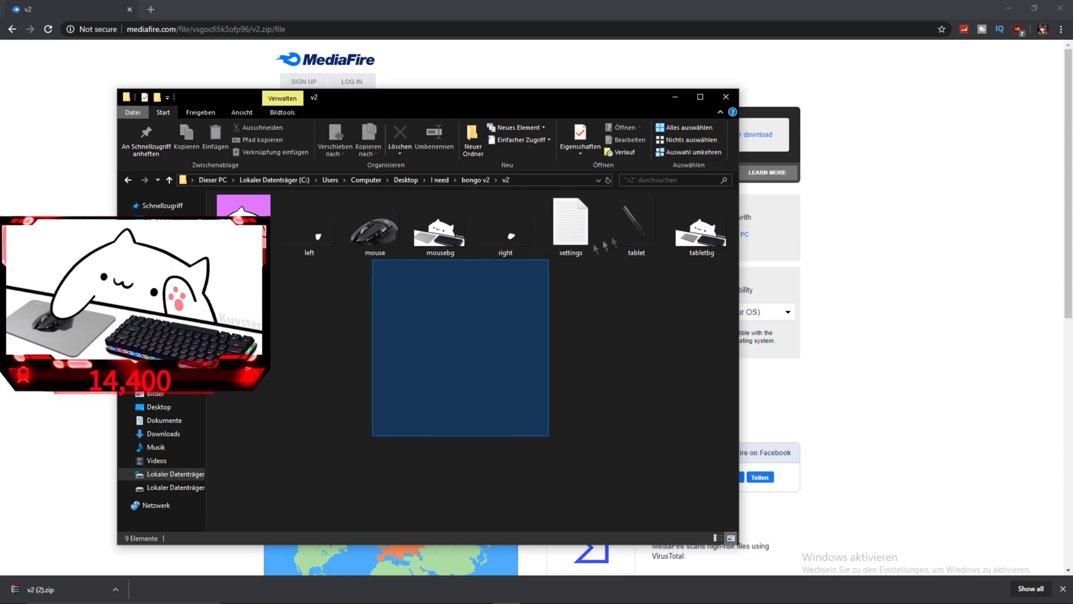
pyautogui.click(254, 241)
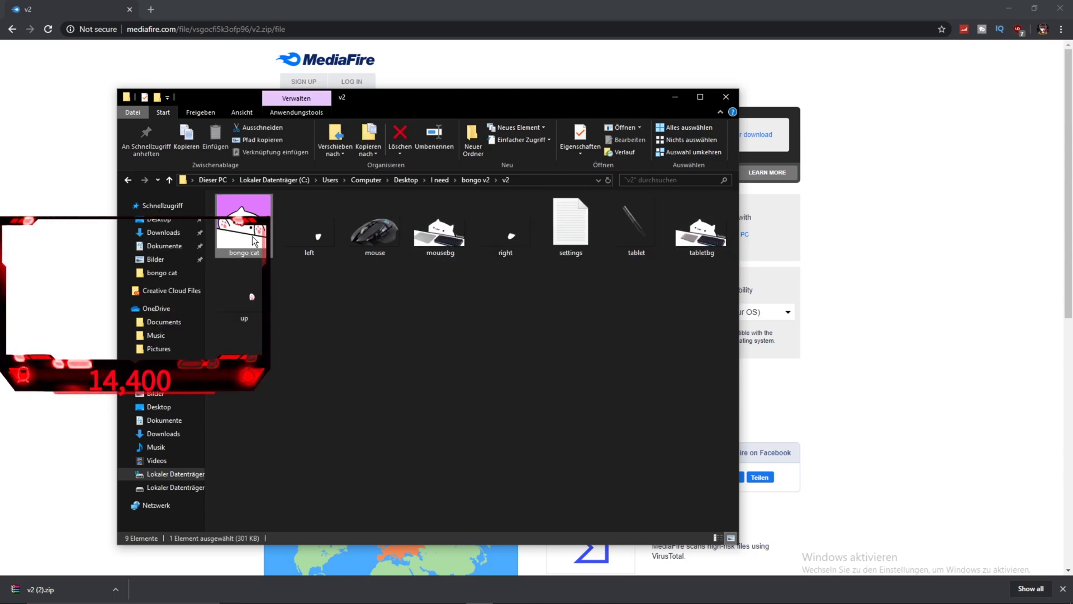
pyautogui.doubleClick(254, 241)
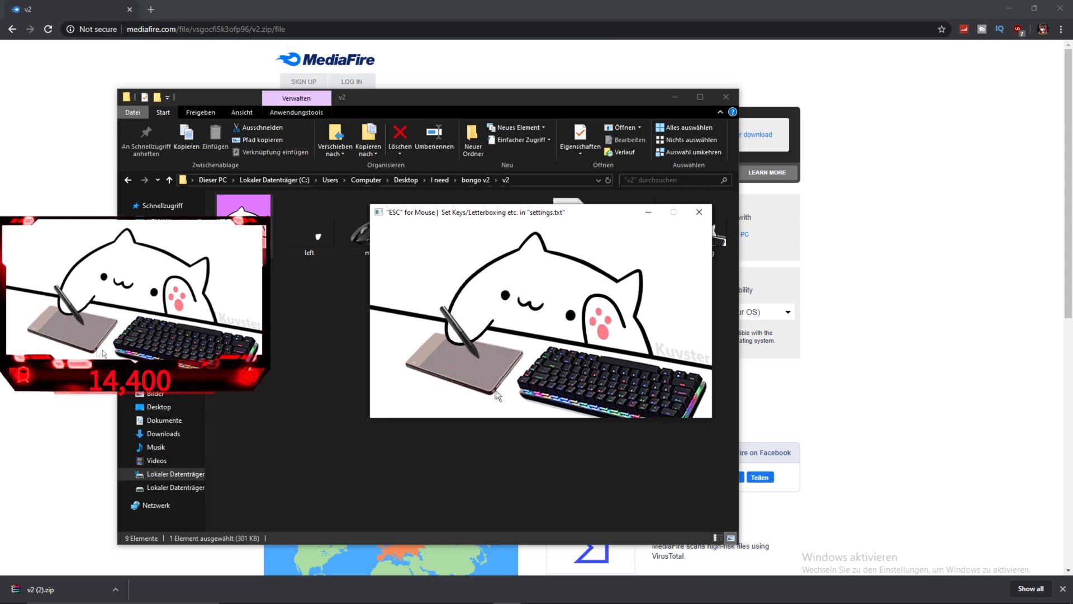
pyautogui.hotkey('alt', 'F4')
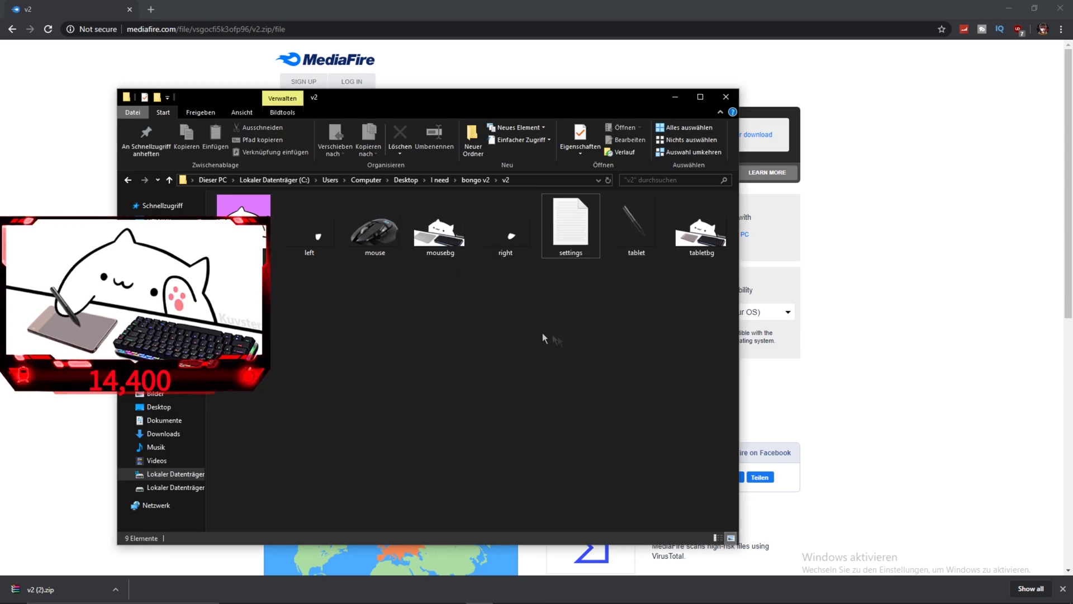
# Step: Change the Mouse value in settings.txt from false to True, then save and close it
pyautogui.doubleClick(570, 222)
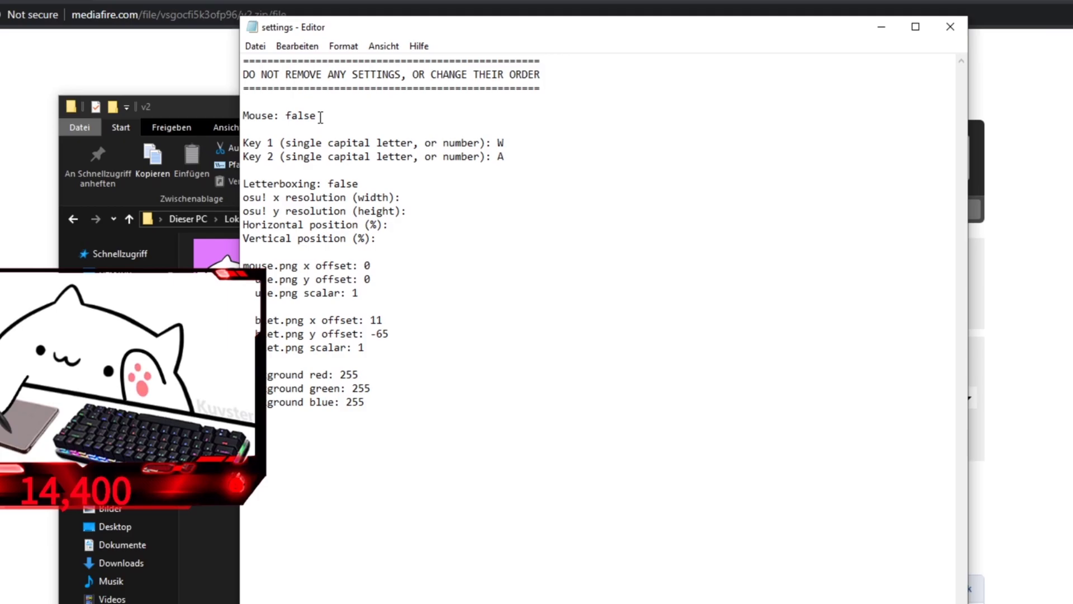
pyautogui.moveTo(303, 102); pyautogui.dragTo(293, 102)
pyautogui.moveTo(315, 149); pyautogui.dragTo(290, 149)
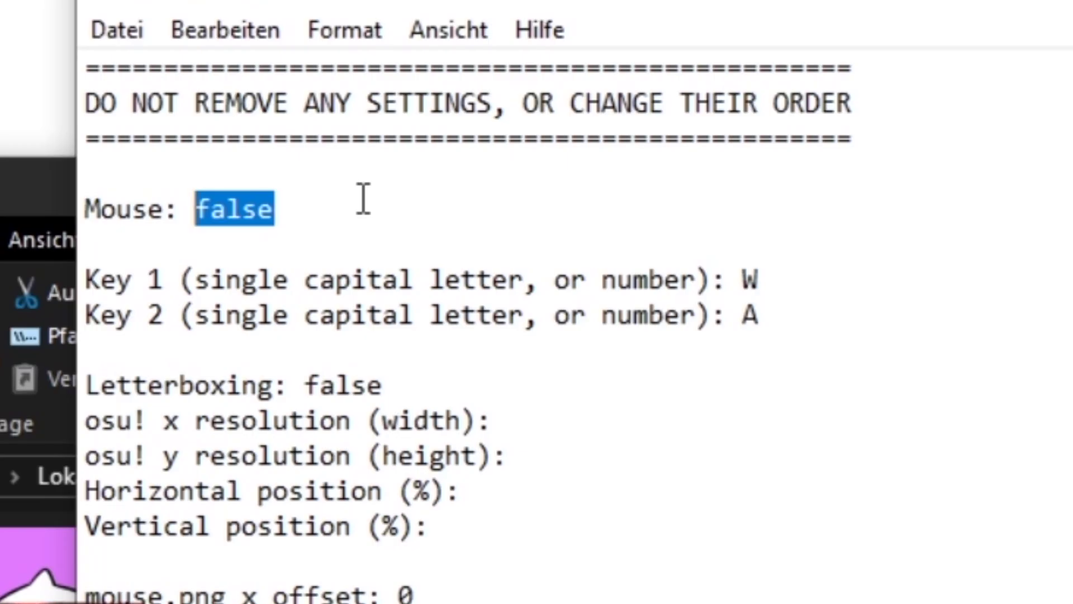
pyautogui.write('Tru')
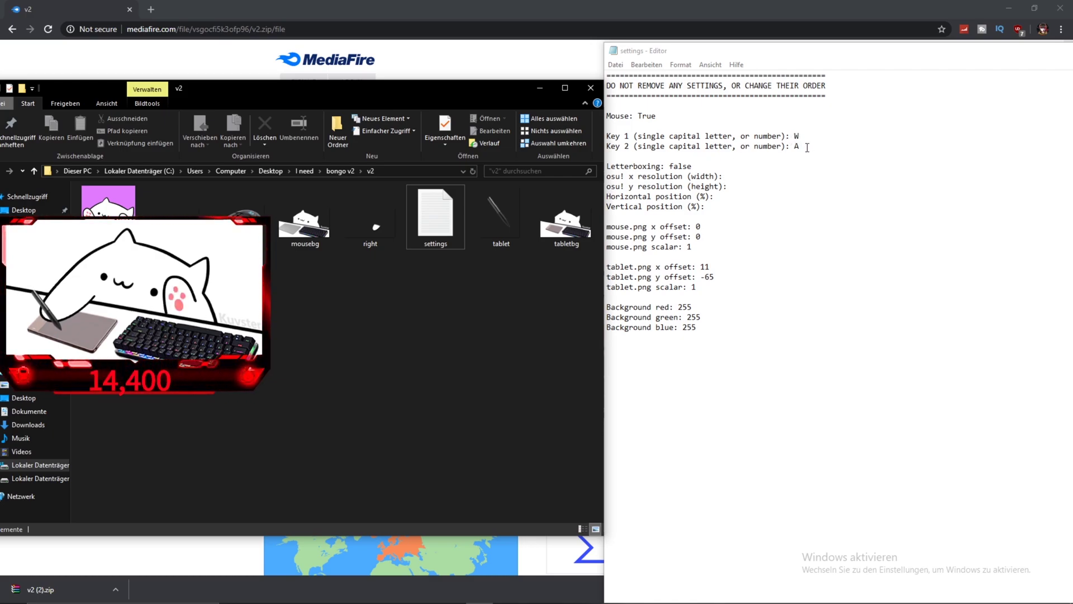
pyautogui.click(799, 137)
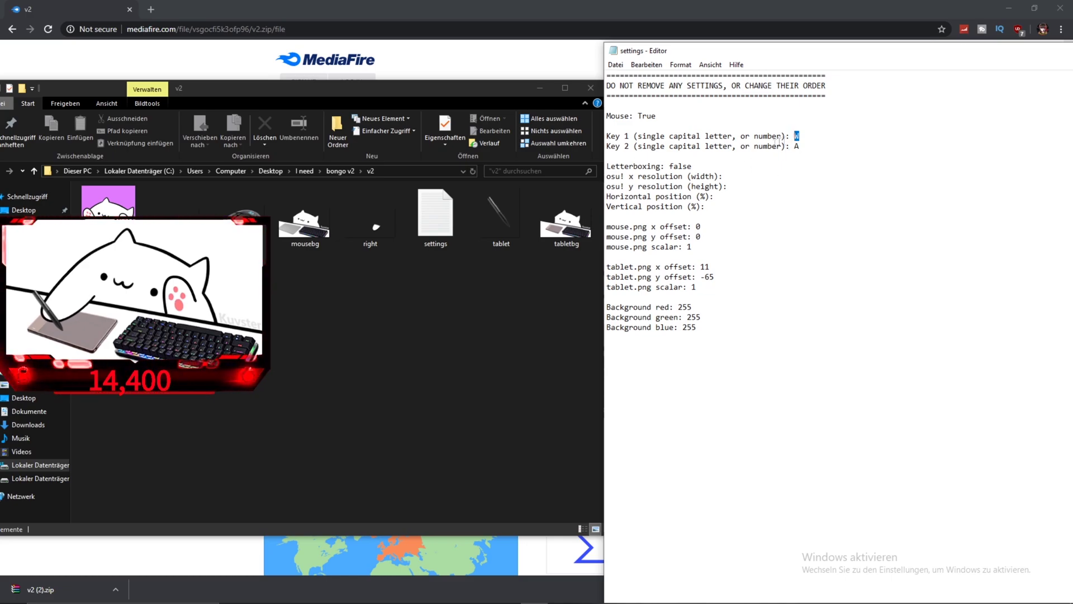
pyautogui.press('super+Down')
pyautogui.click(453, 207)
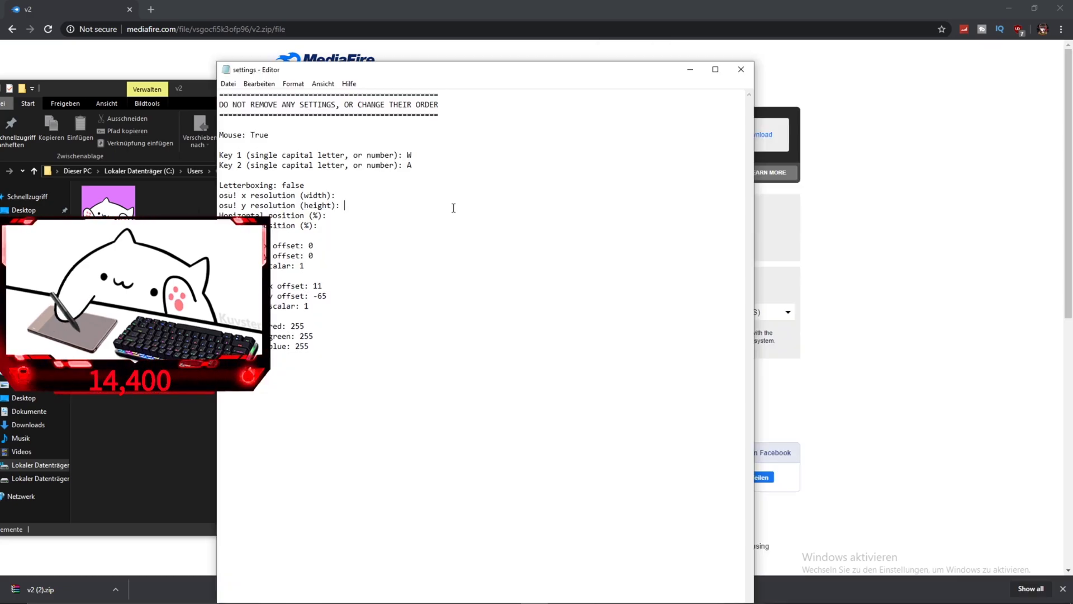
pyautogui.click(740, 69)
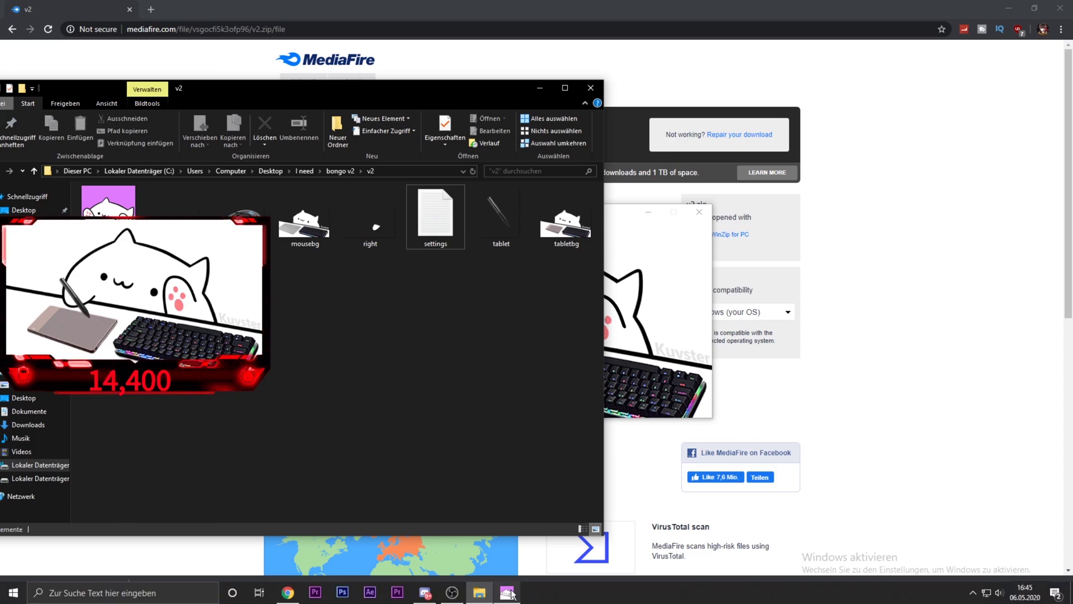
# Step: Restart bongo cat in mouse mode, close the v2 folder and switch to OBS Studio
pyautogui.click(507, 591)
pyautogui.click(698, 211)
pyautogui.click(109, 216)
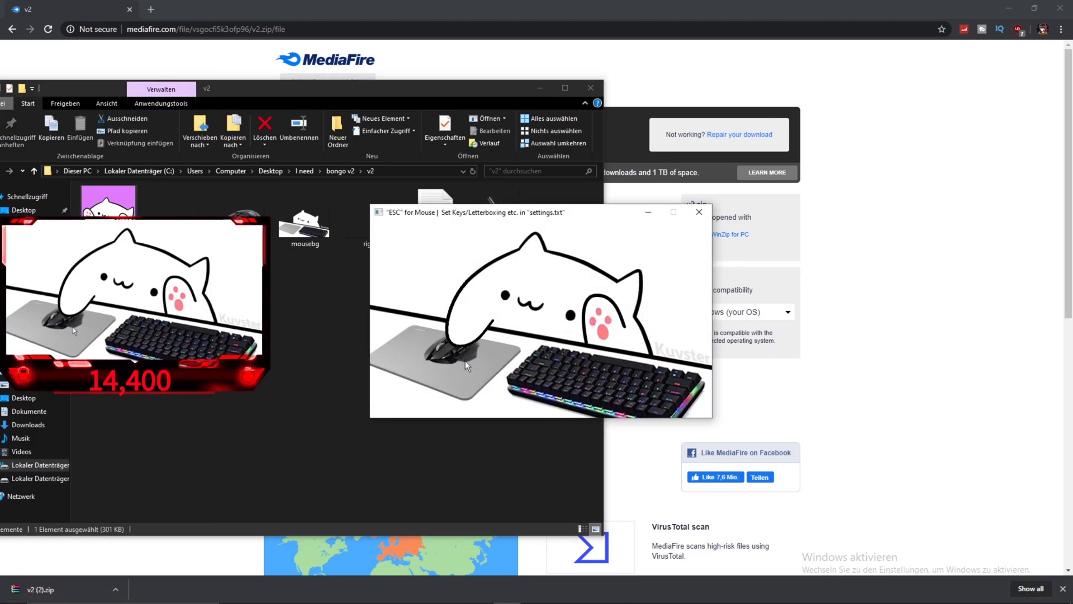
pyautogui.click(352, 370)
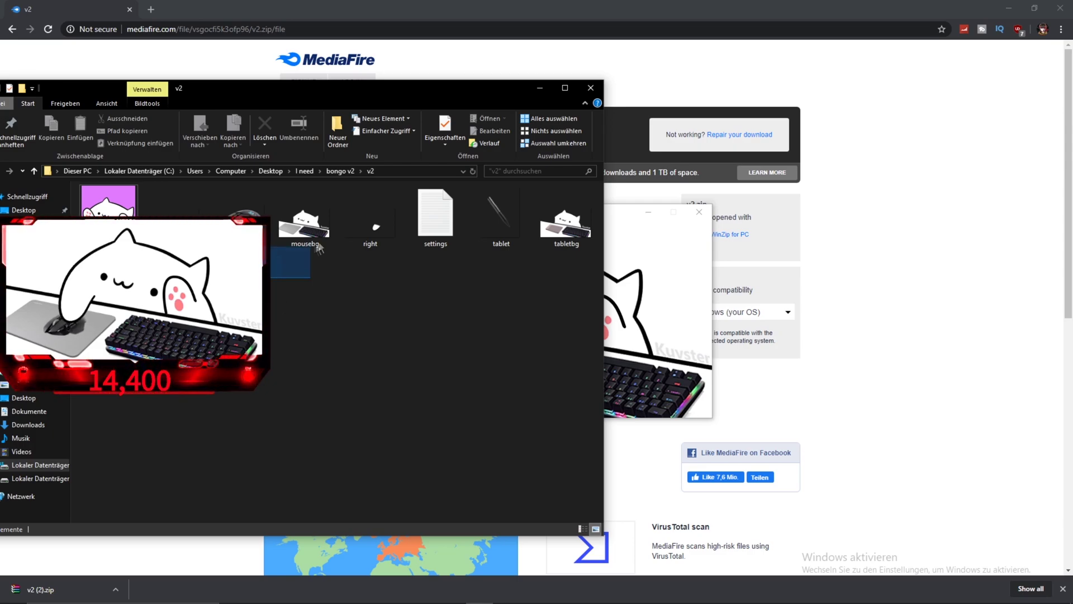
pyautogui.moveTo(319, 247); pyautogui.dragTo(379, 210)
pyautogui.hotkey('alt', 'F4')
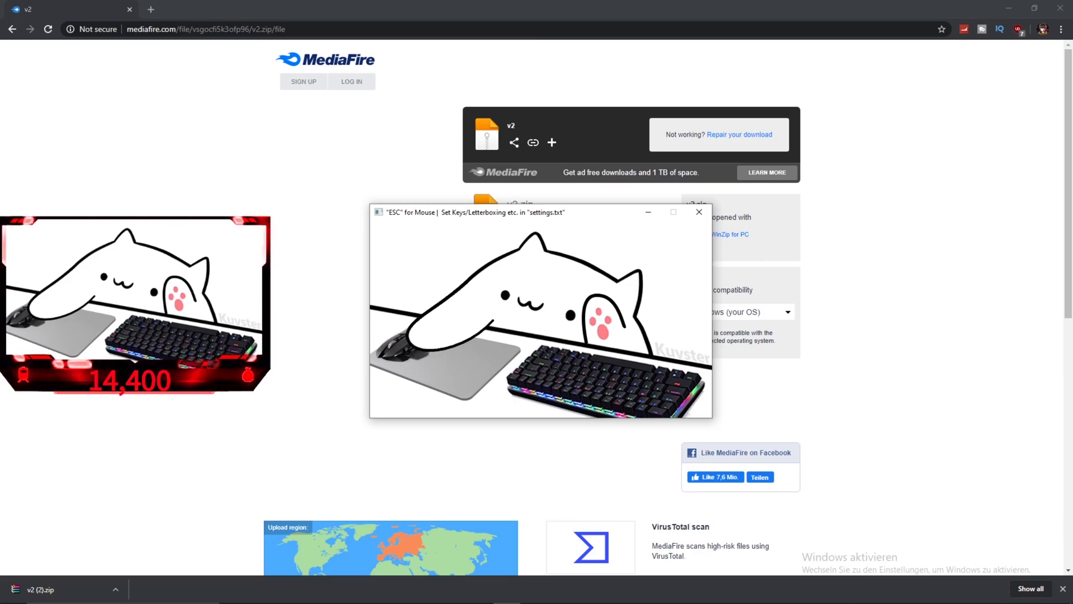
pyautogui.hotkey('alt', 'Tab')
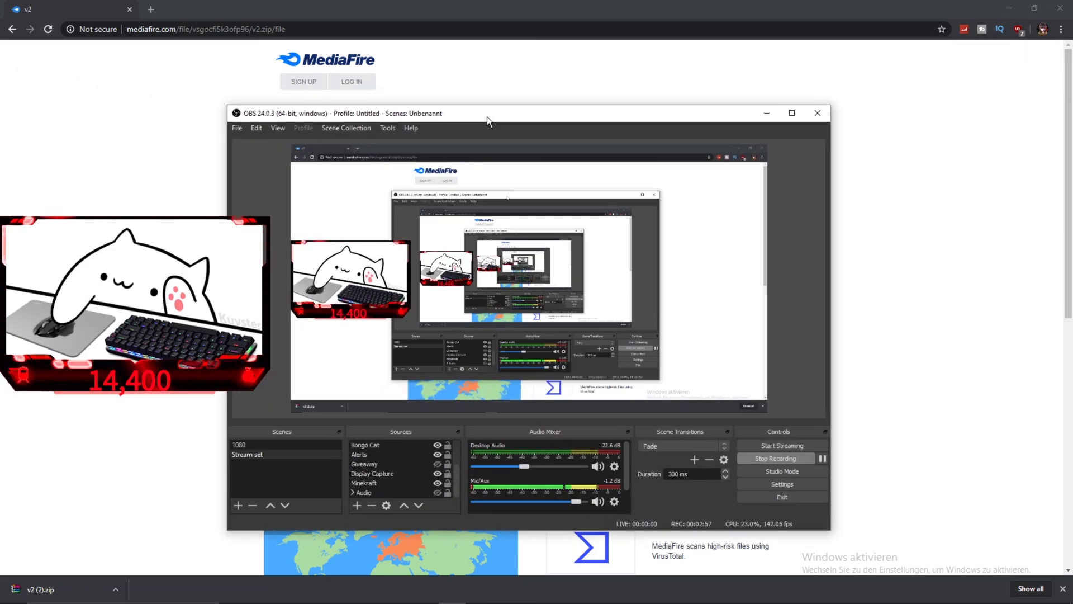
# Step: Add a Window Capture source named 'Bongo' that captures the bongo cat.exe window
pyautogui.click(355, 507)
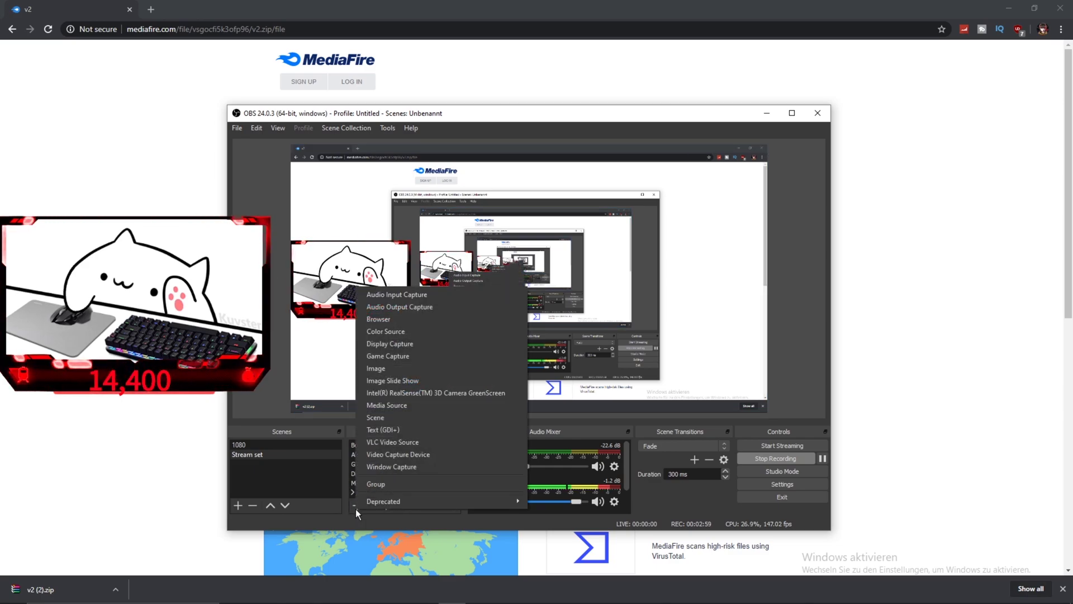
pyautogui.click(424, 466)
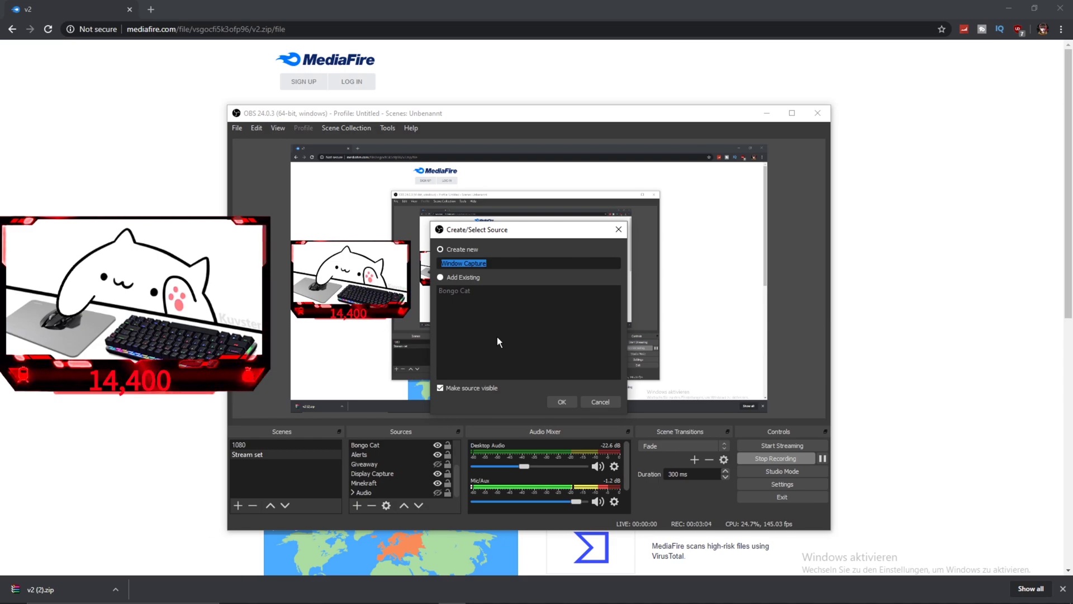
pyautogui.write('Bongo')
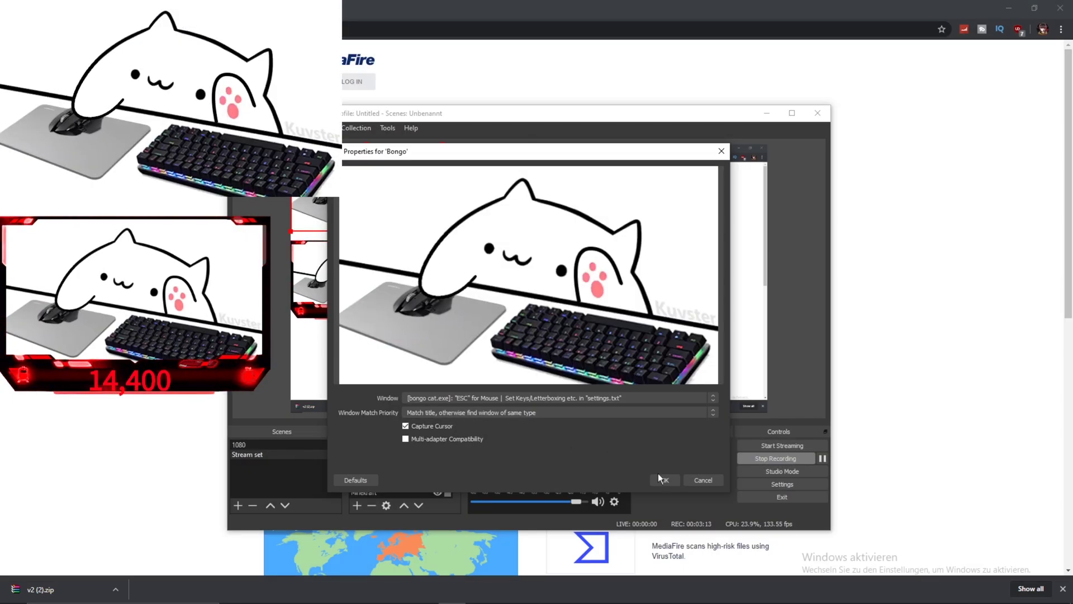
pyautogui.click(661, 478)
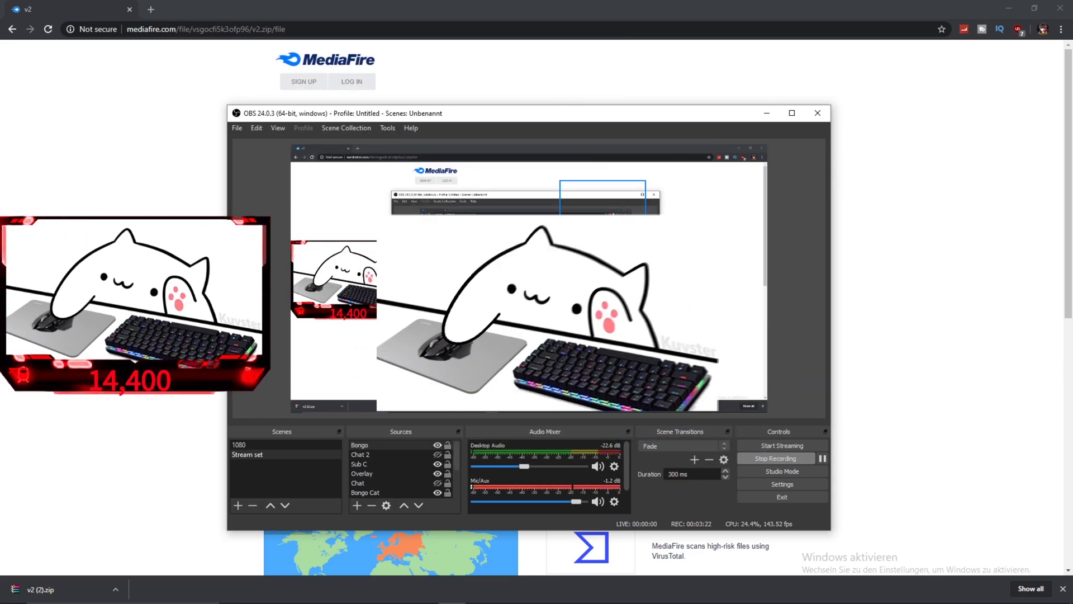
# Step: Drag the Bongo source's corner handle to fit it to the overlay frame
pyautogui.moveTo(723, 214); pyautogui.dragTo(847, 151)
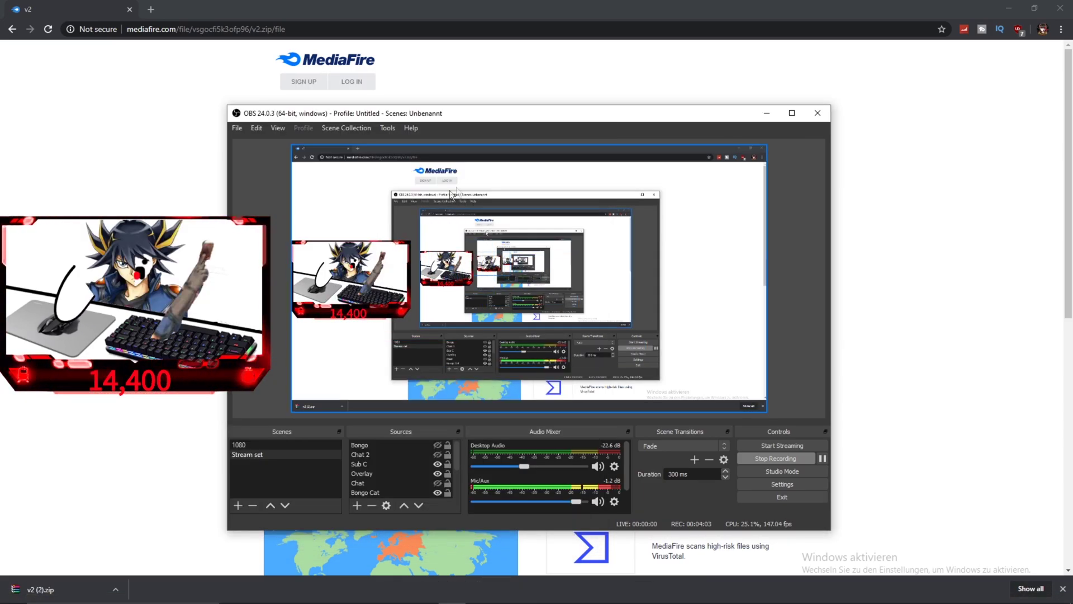
# Step: Move OBS aside and press Escape to watch the anime character tap the keyboard
pyautogui.moveTo(523, 120); pyautogui.dragTo(1072, 180)
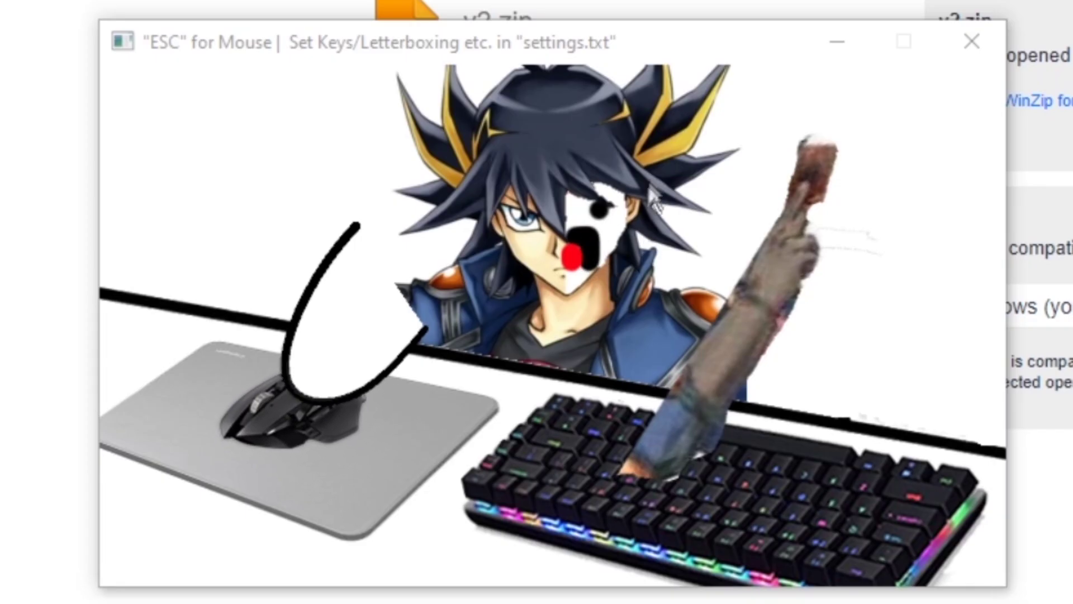
pyautogui.press('Escape')
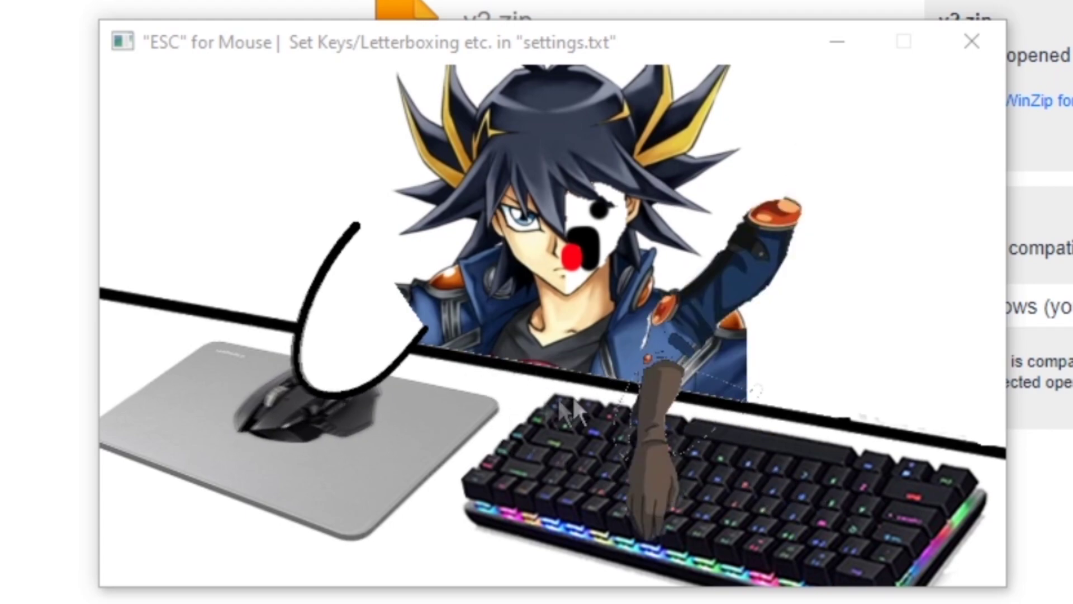